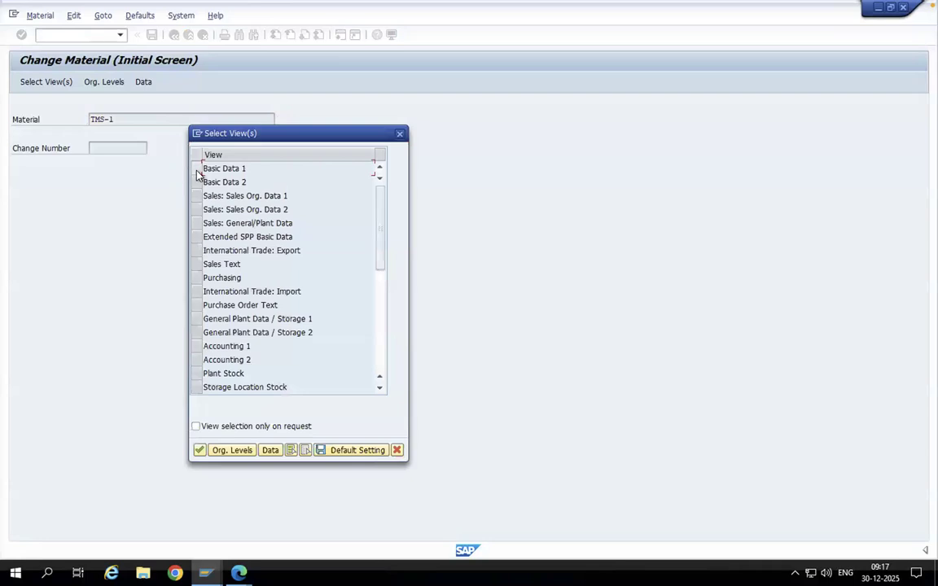
Open the Basic Data 1 view of material TMS-1 and browse the available base units of measure.
key(Return)
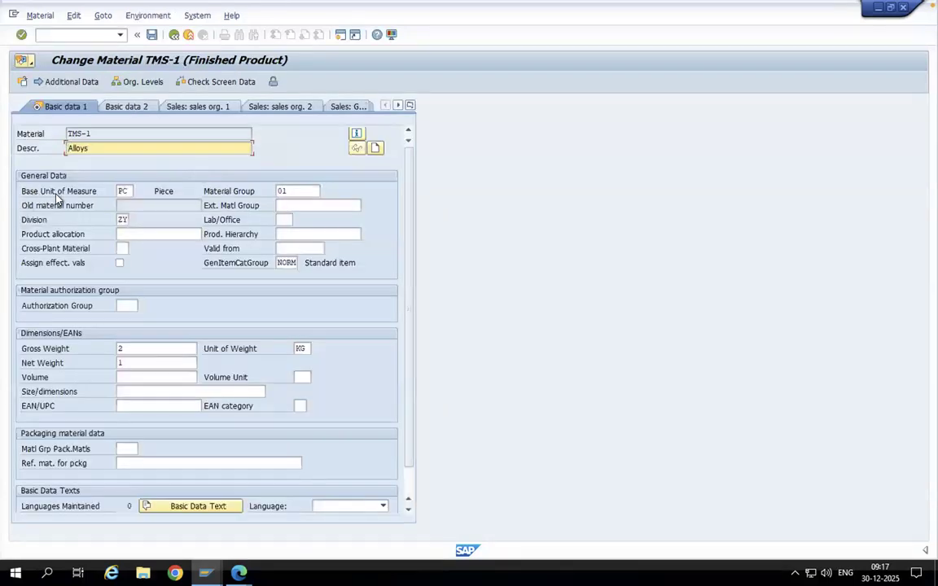
click(126, 190)
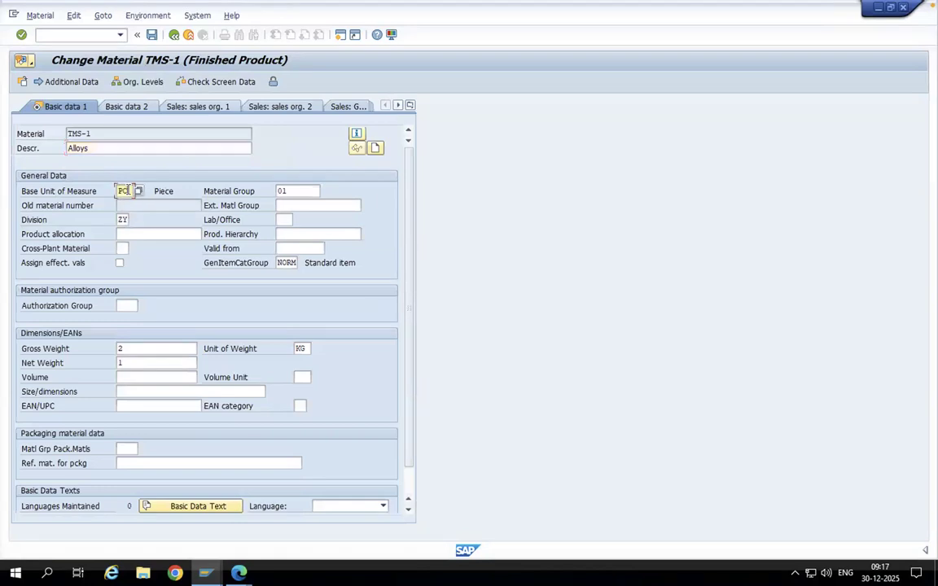
click(137, 190)
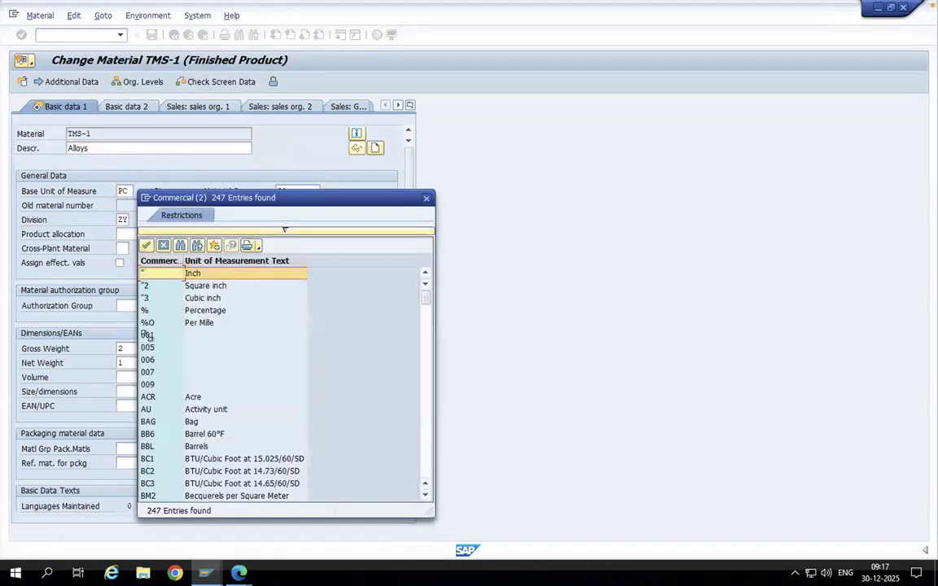
scroll(168, 412, down, 17)
scroll(168, 414, down, 20)
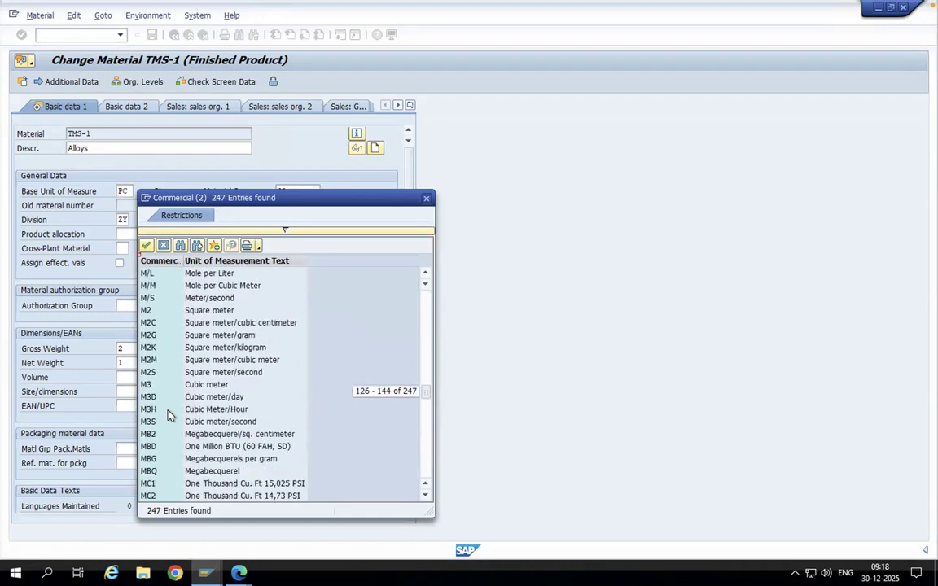
scroll(168, 415, down, 19)
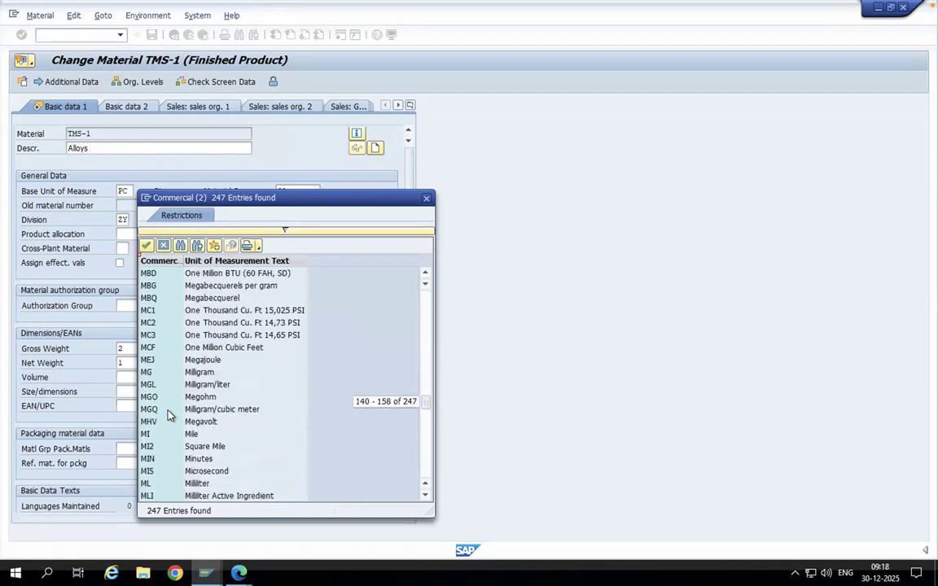
click(427, 199)
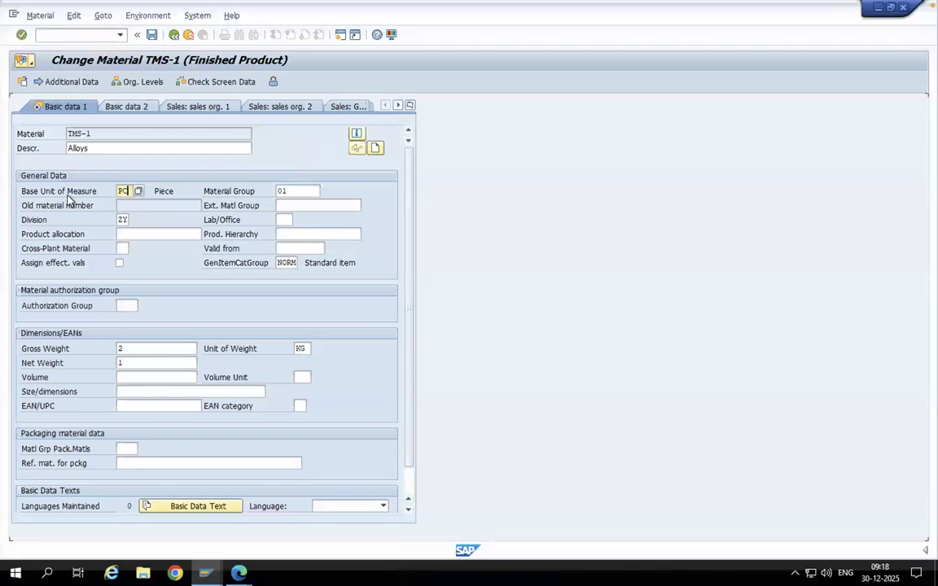
Open the units of measurement maintenance directly with transaction CUNI.
click(97, 35)
text(/ncuni)
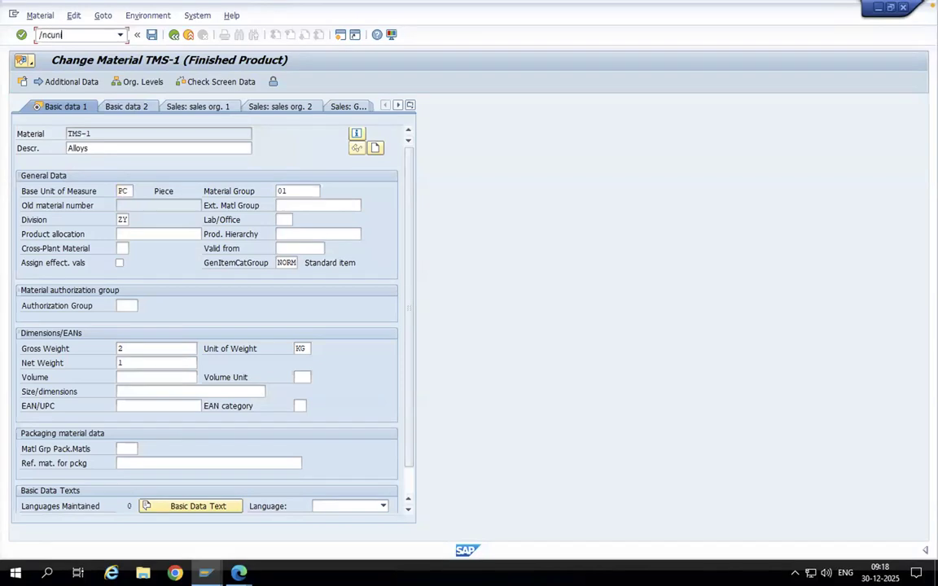
key(Return)
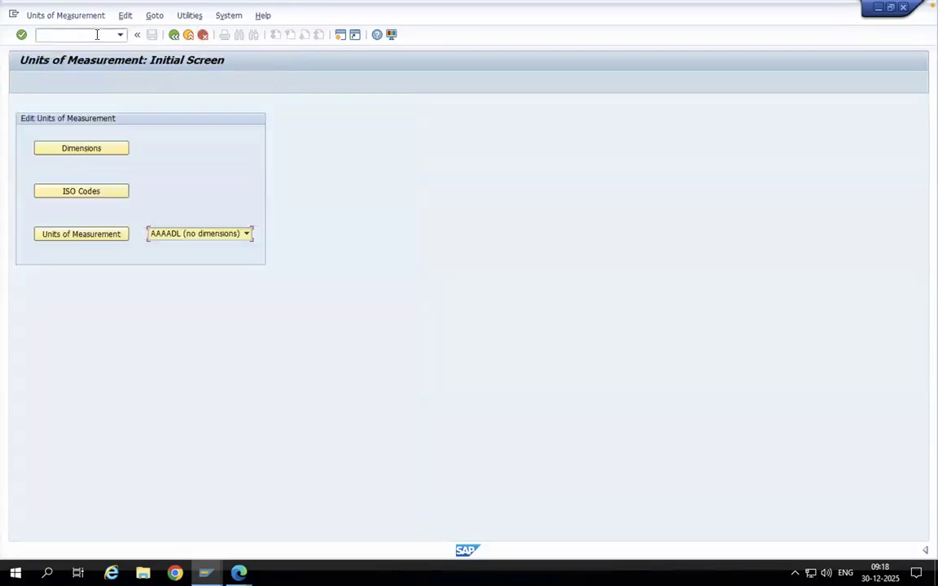
From the SPRO reference IMG, open Check Units of Measurement under ABAP Platform general settings and list the units for AAAADL (no dimensions).
click(97, 34)
text(/nspro)
key(Return)
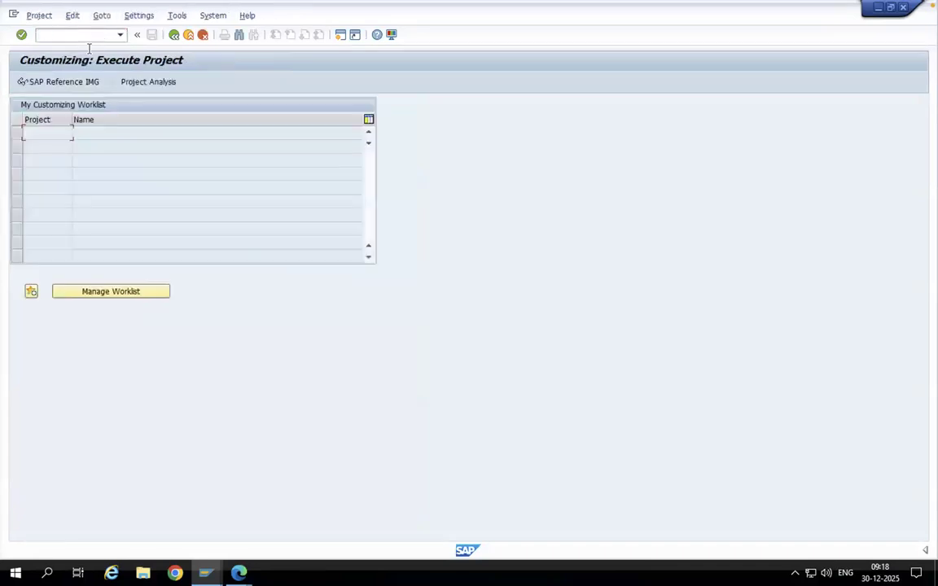
click(70, 82)
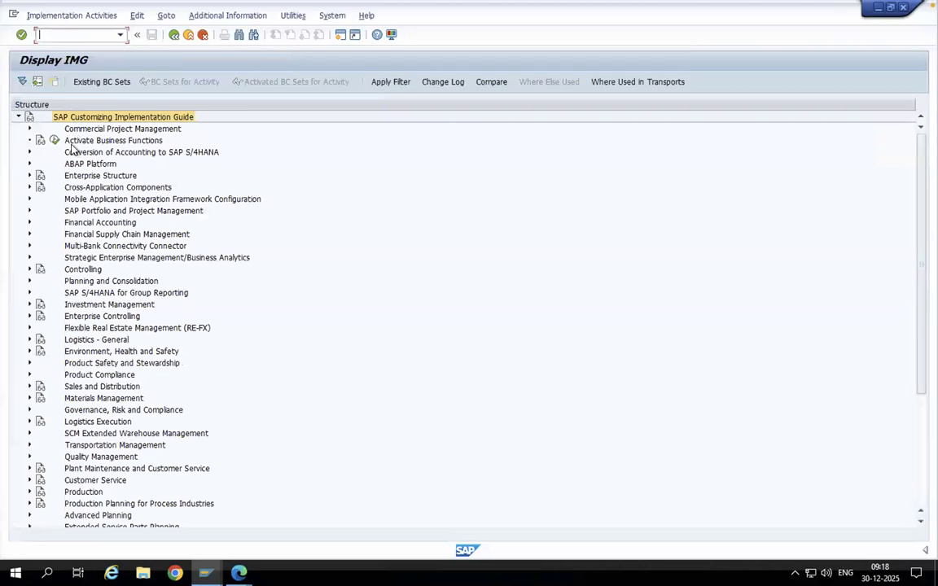
click(29, 164)
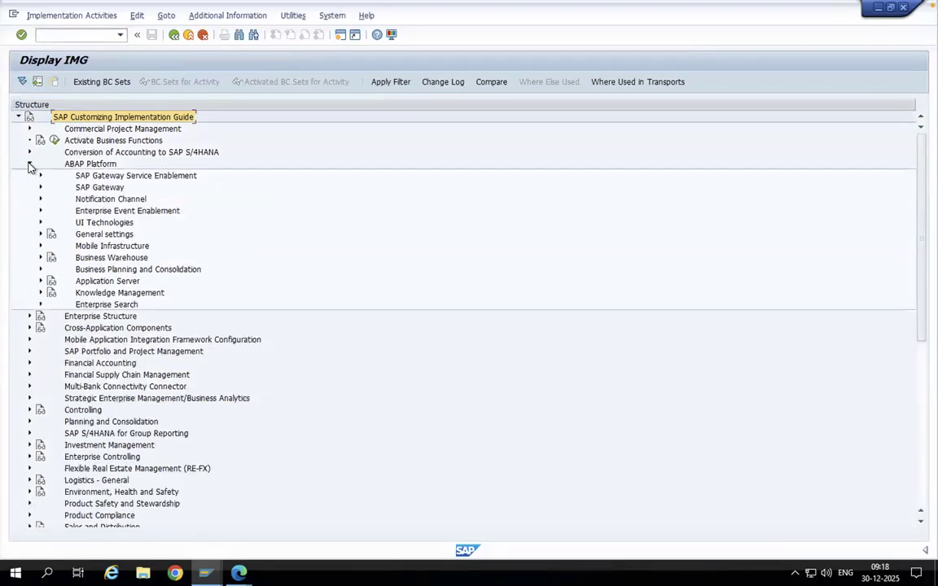
click(41, 234)
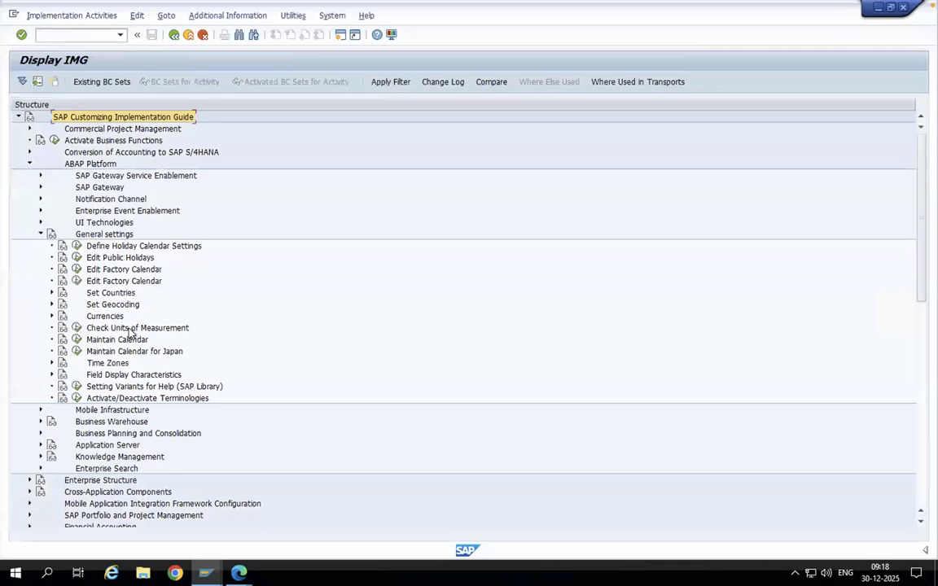
click(79, 329)
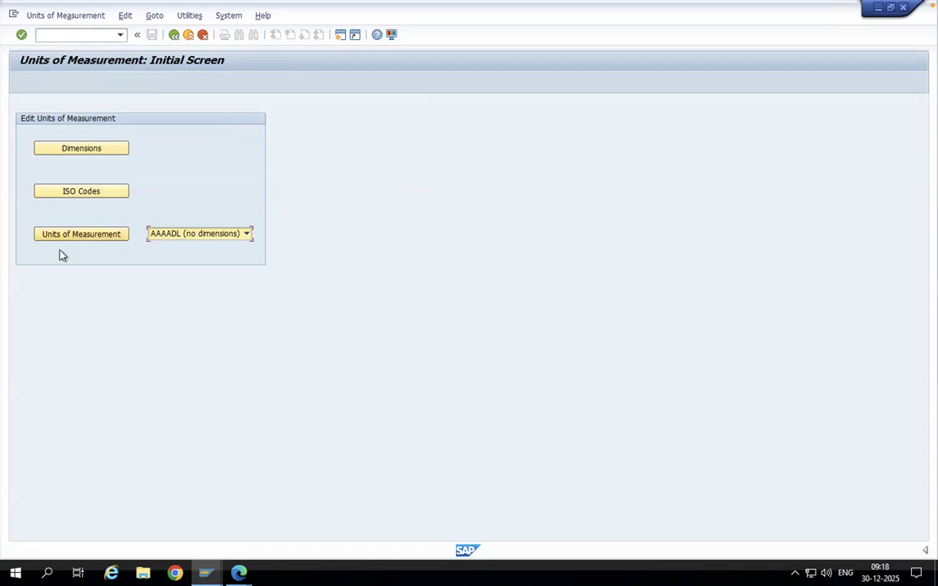
click(83, 237)
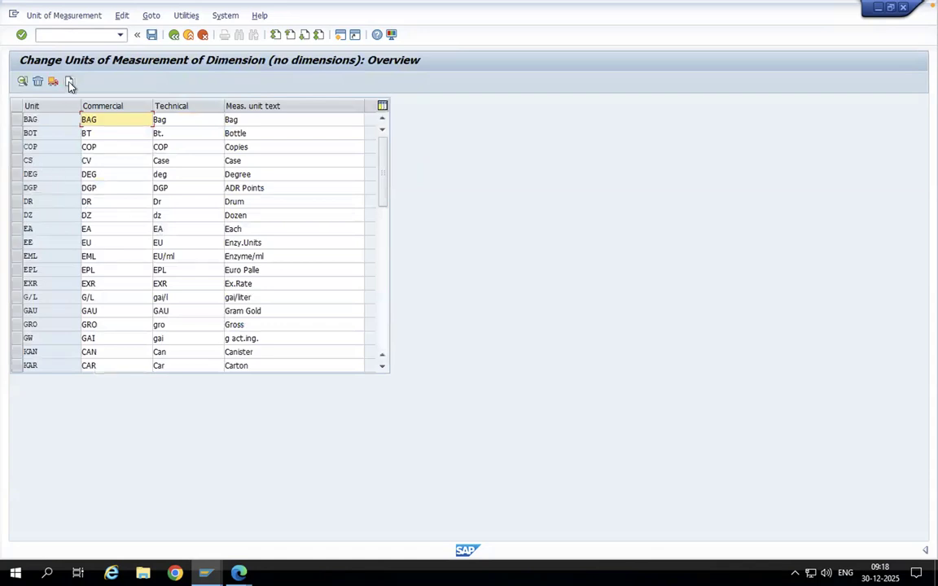
Examine the details of the BAG unit and return to the units overview.
click(16, 122)
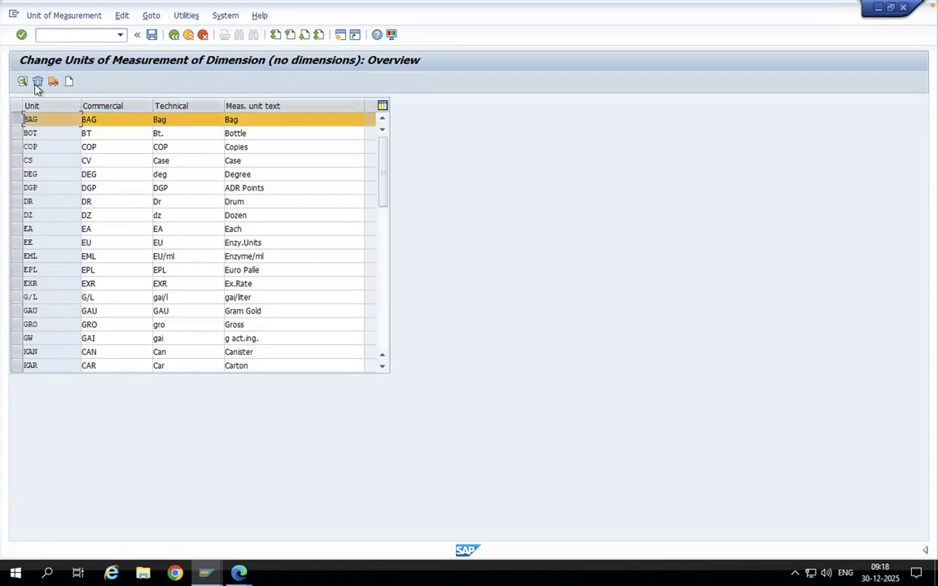
click(23, 83)
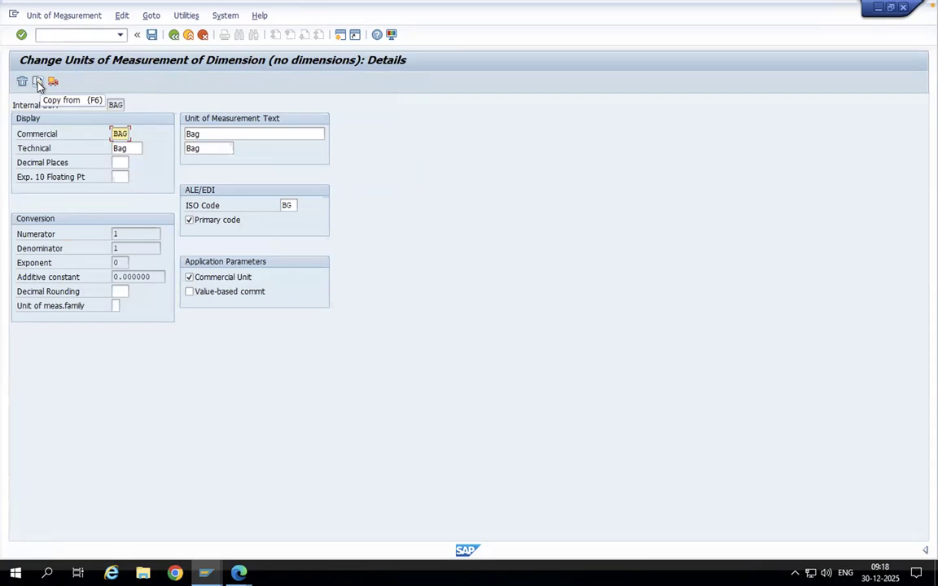
click(173, 36)
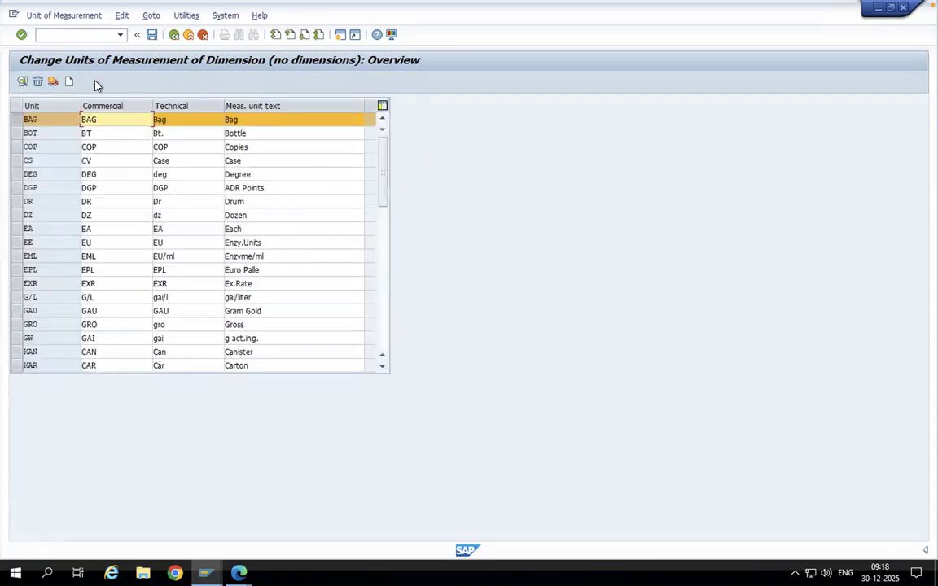
Create a new unit with internal UoM No and commercial and technical codes No., leaving the decimal places blank.
click(69, 82)
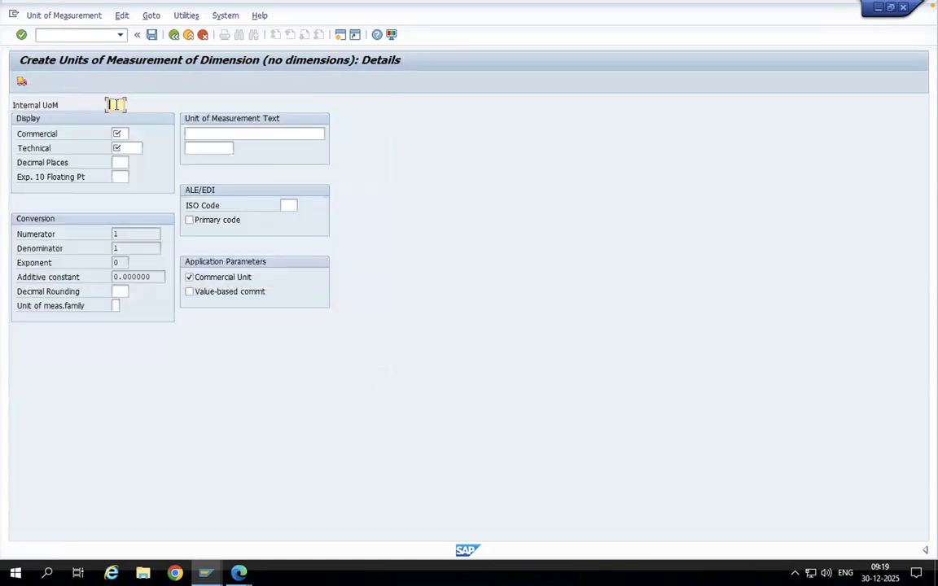
text(No)
click(119, 133)
text(No.)
click(129, 147)
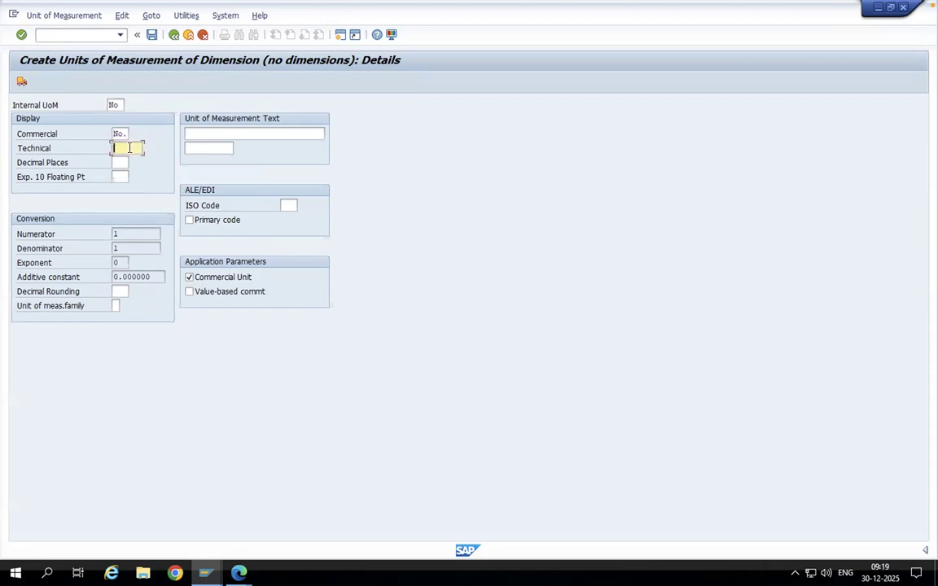
text(No.)
click(118, 163)
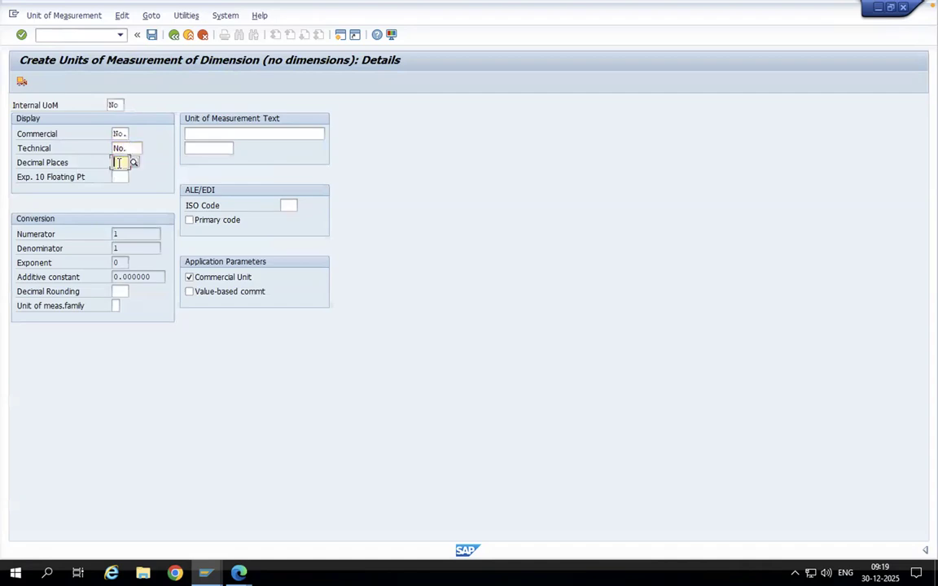
text(1)
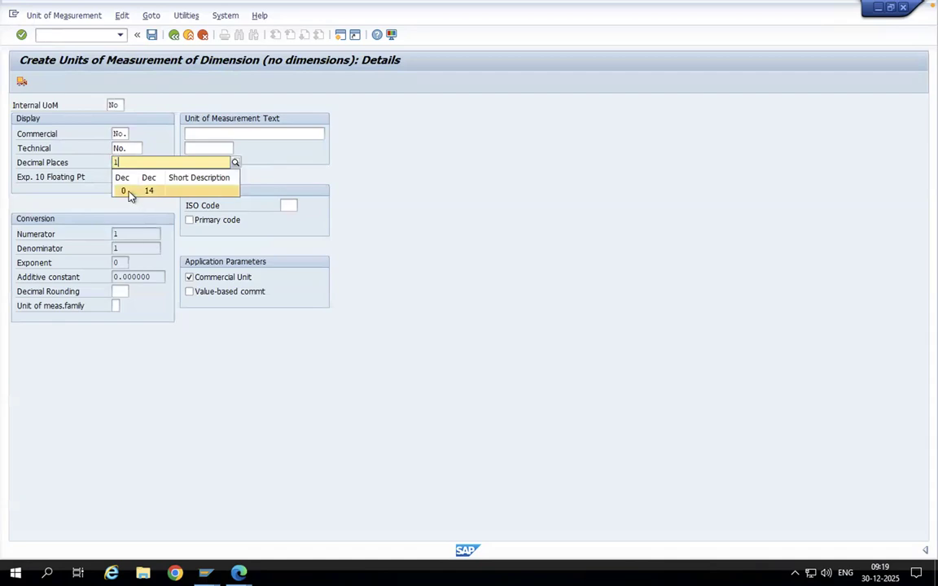
key(BackSpace)
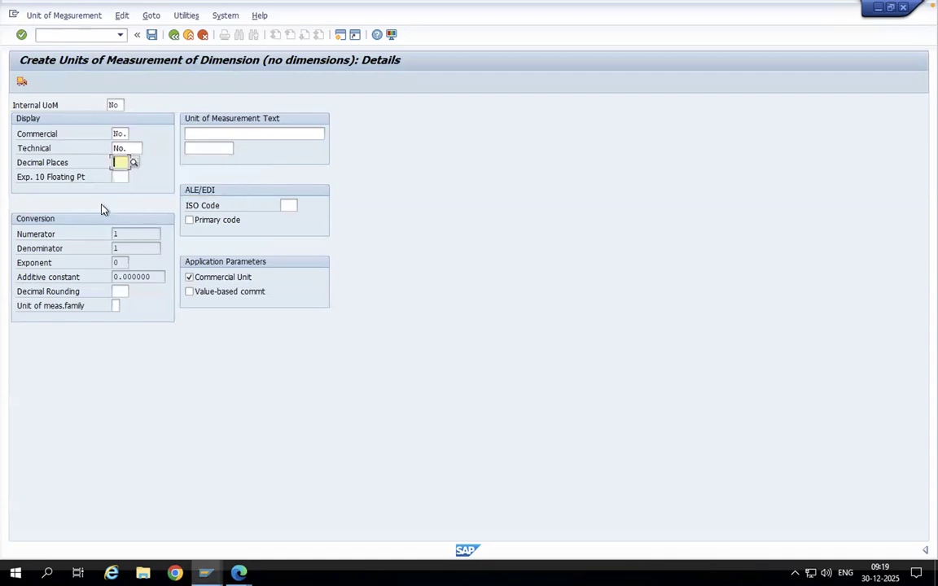
Enter Numbers as both the long and short unit text and accept the entry without an ISO code.
click(196, 135)
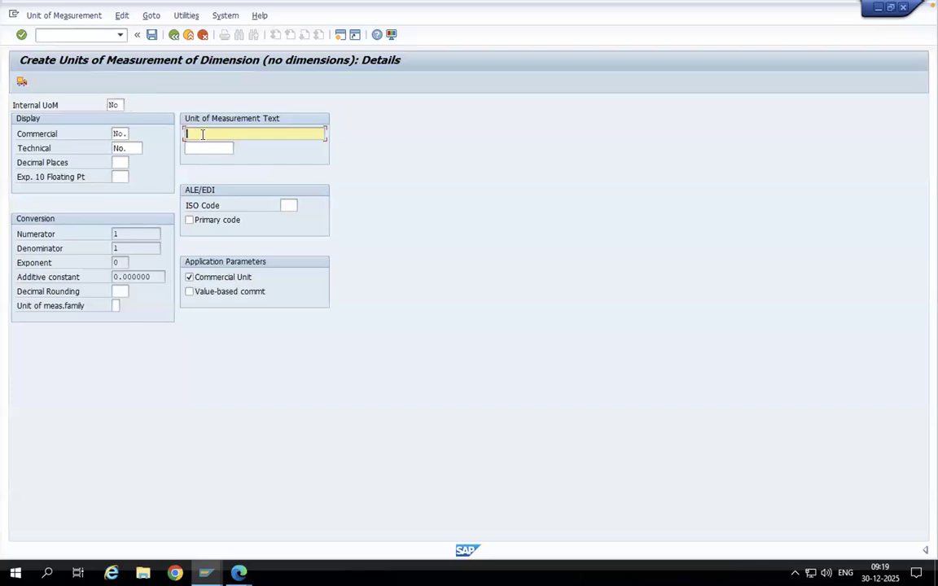
text(Numbers)
click(211, 149)
text(Numbers)
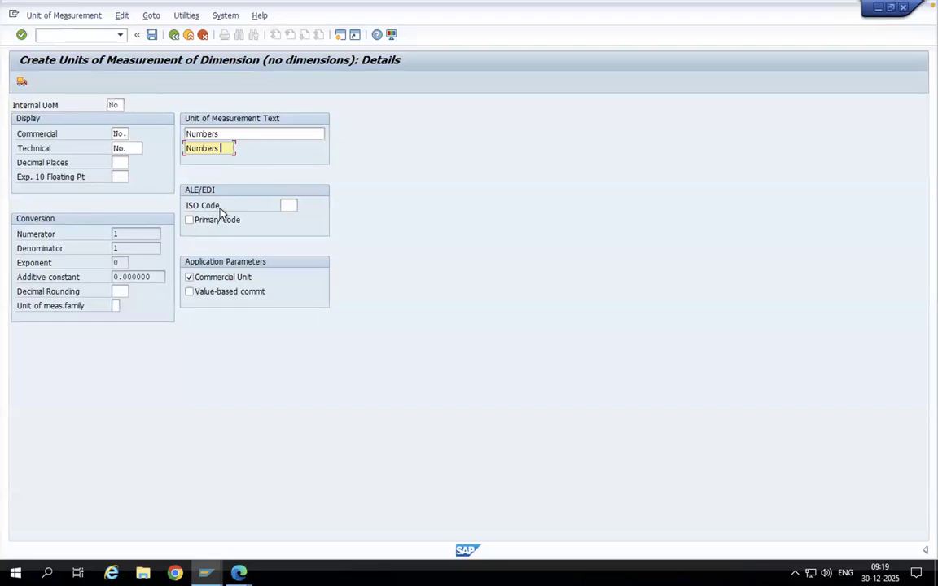
click(286, 205)
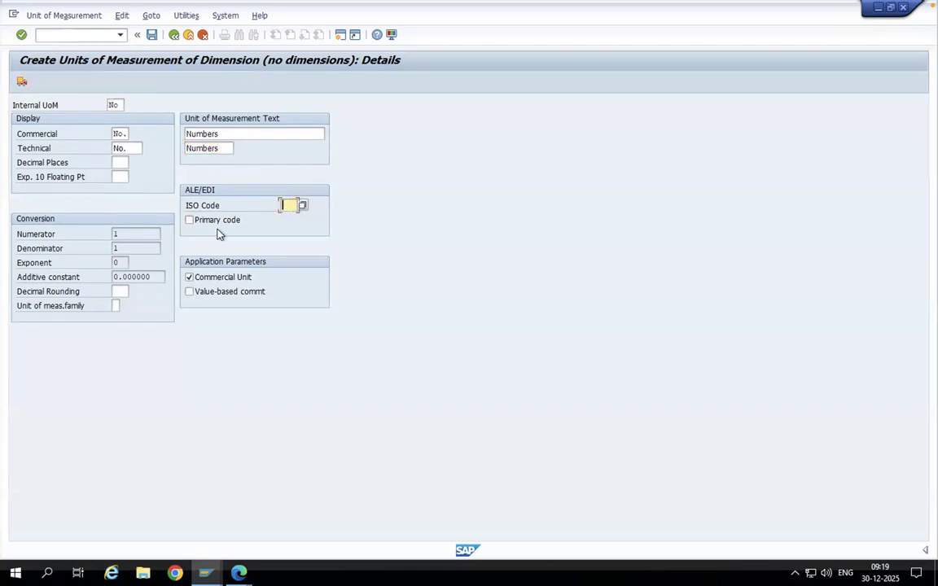
key(Return)
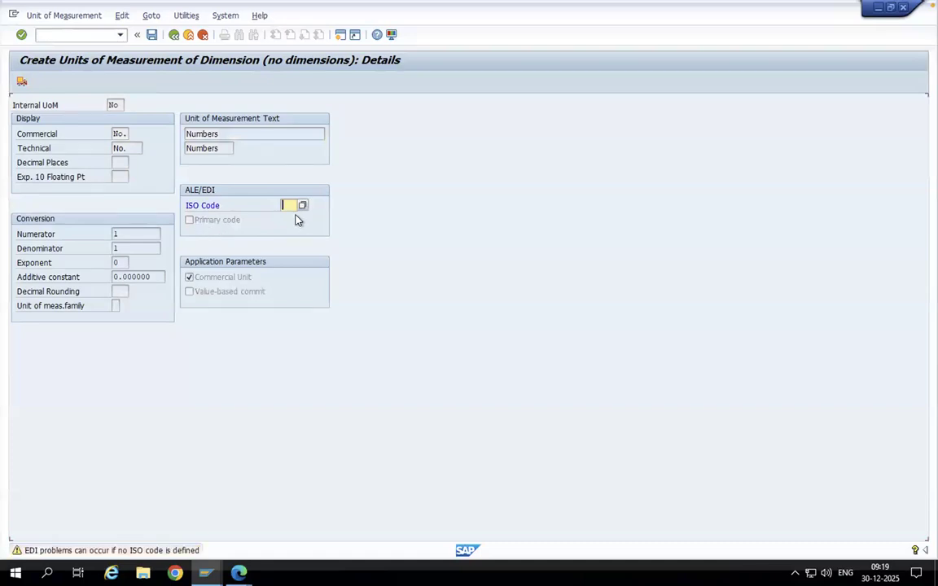
key(Return)
Mark the new Numbers unit as the primary code for ALE/EDI.
click(295, 207)
click(189, 221)
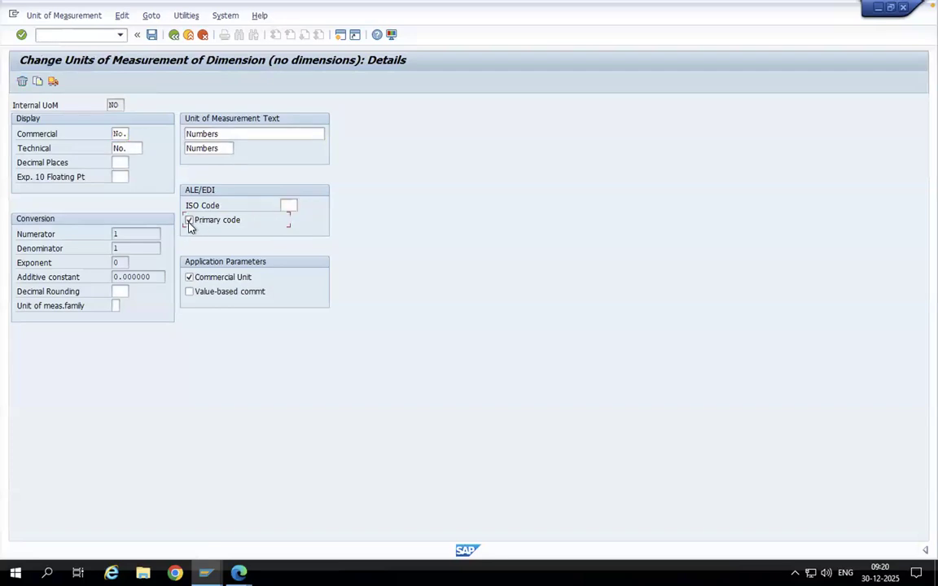
key(Return)
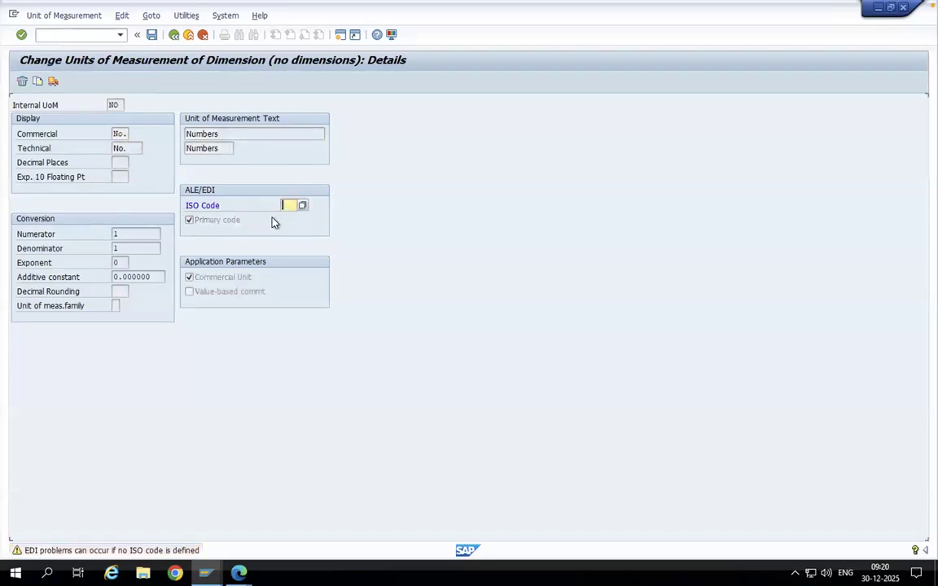
Look through the available ISO codes and assign code 10 (group) to the Numbers unit.
click(302, 205)
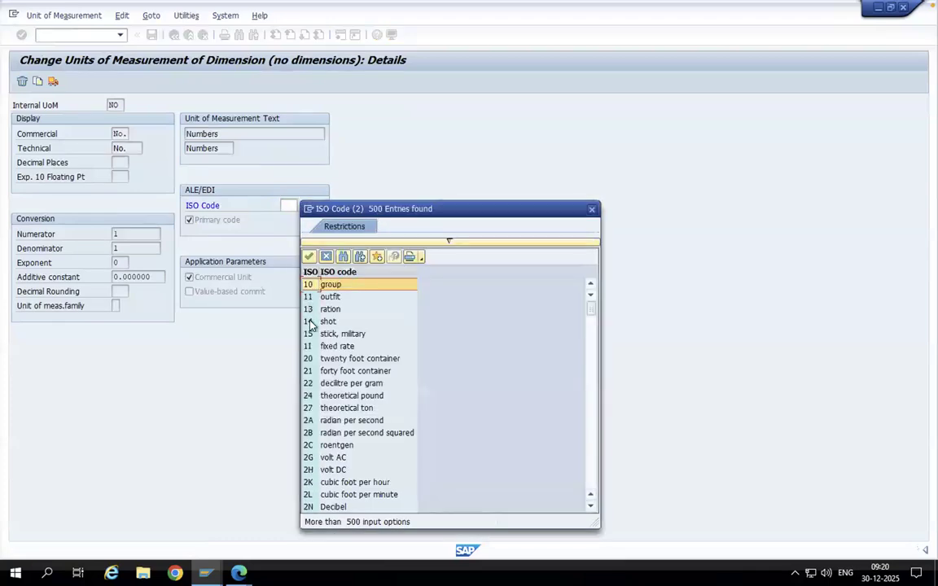
scroll(326, 439, down, 8)
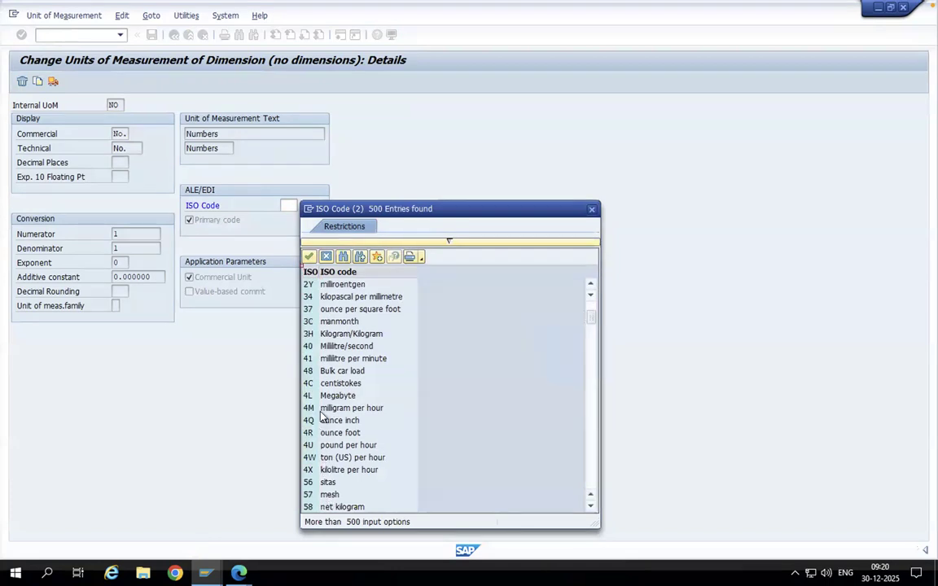
click(590, 285)
click(590, 285)
click(590, 284)
click(590, 284)
click(590, 287)
click(590, 286)
click(590, 287)
click(590, 287)
click(590, 286)
click(590, 286)
click(590, 287)
click(590, 286)
click(590, 286)
click(590, 287)
click(591, 287)
click(590, 287)
click(590, 287)
click(590, 287)
click(590, 286)
click(590, 287)
click(590, 287)
click(590, 287)
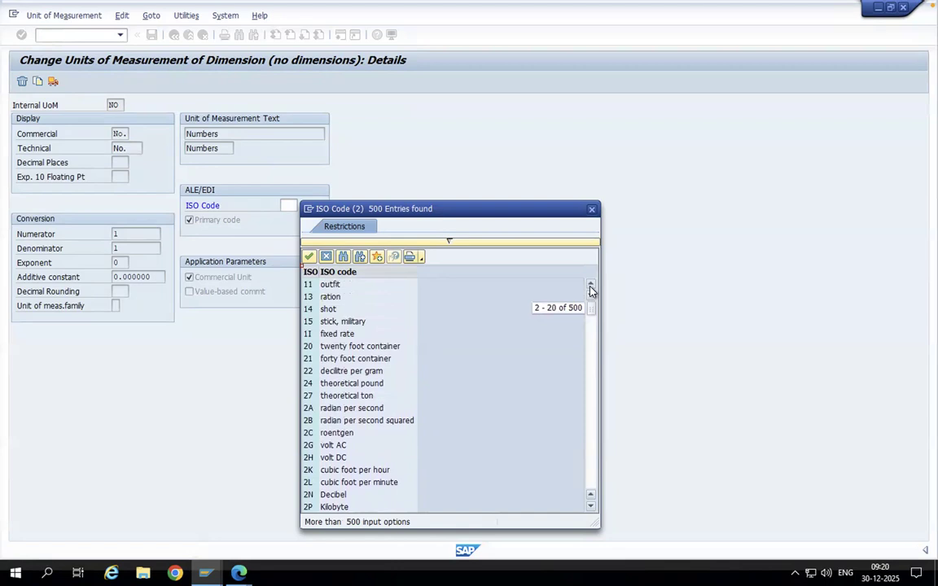
click(590, 287)
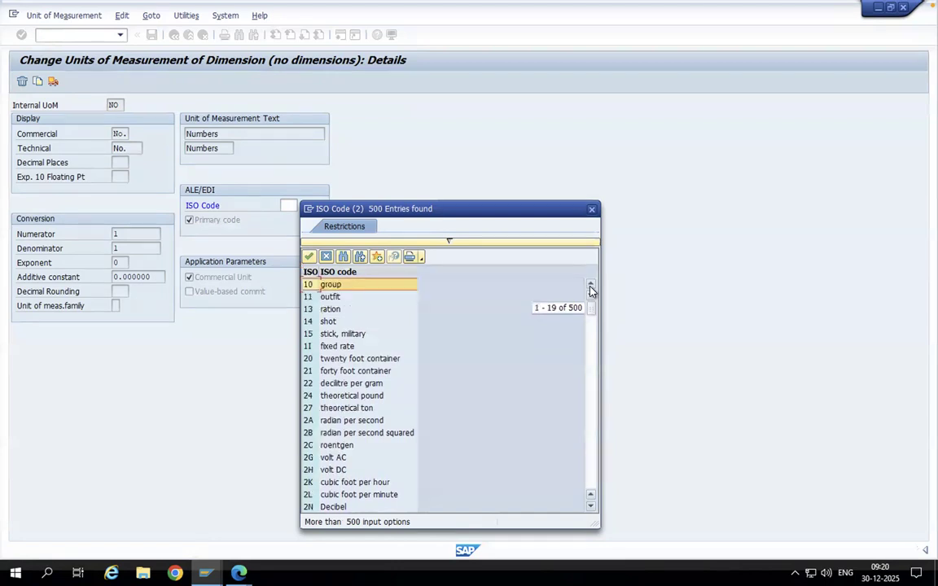
double_click(315, 286)
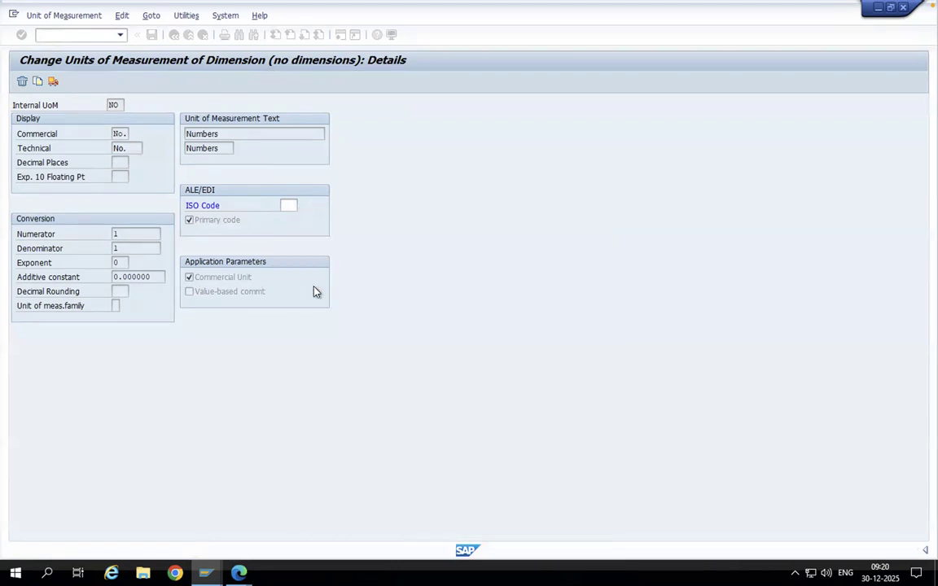
key(Return)
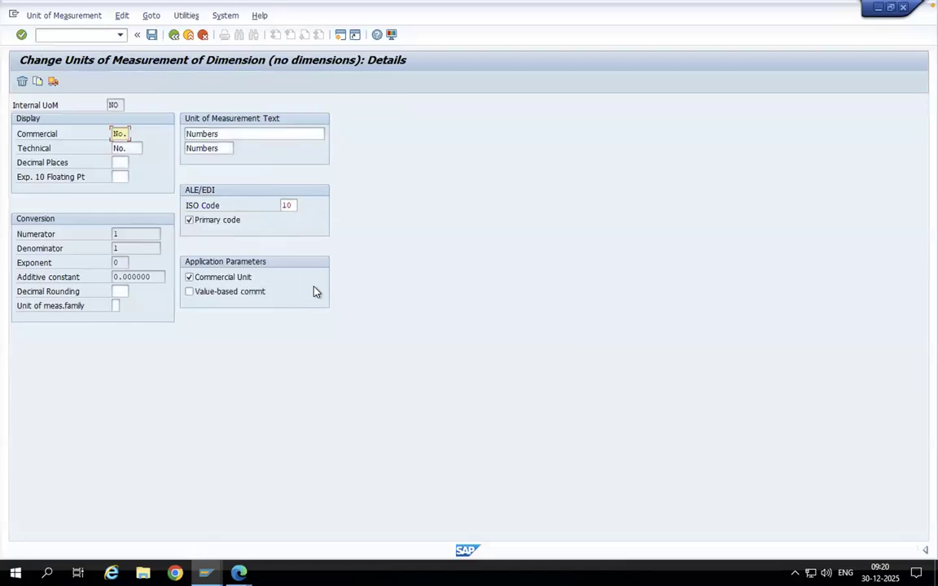
Save the Numbers unit under the SAP Sales Demo customizing request.
click(152, 37)
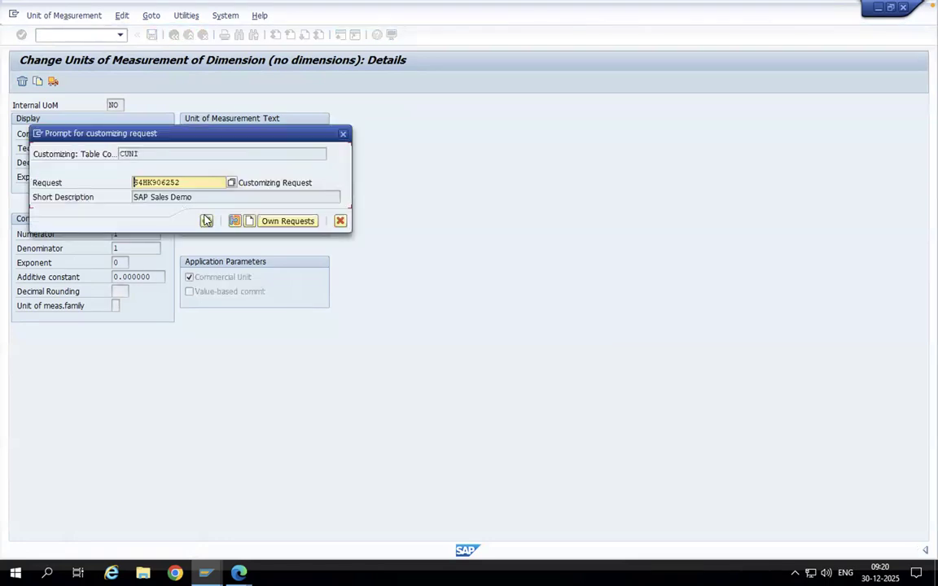
click(206, 221)
Open the material creation transaction mm01 in a new session.
click(341, 35)
text(mm01)
key(Return)
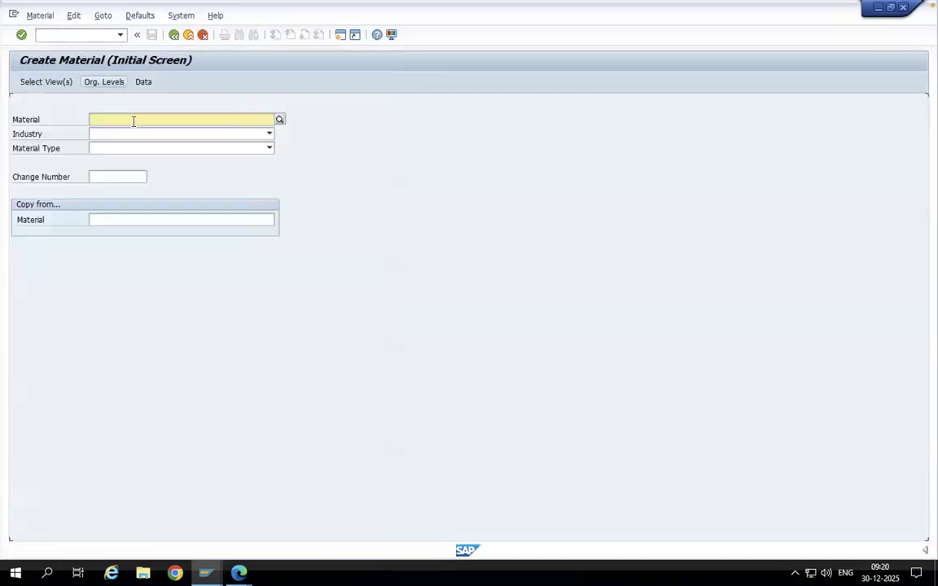
Enter mm as the material, with industry 6 Manufacturing and material type HALB Semifinished Product.
text(mm)
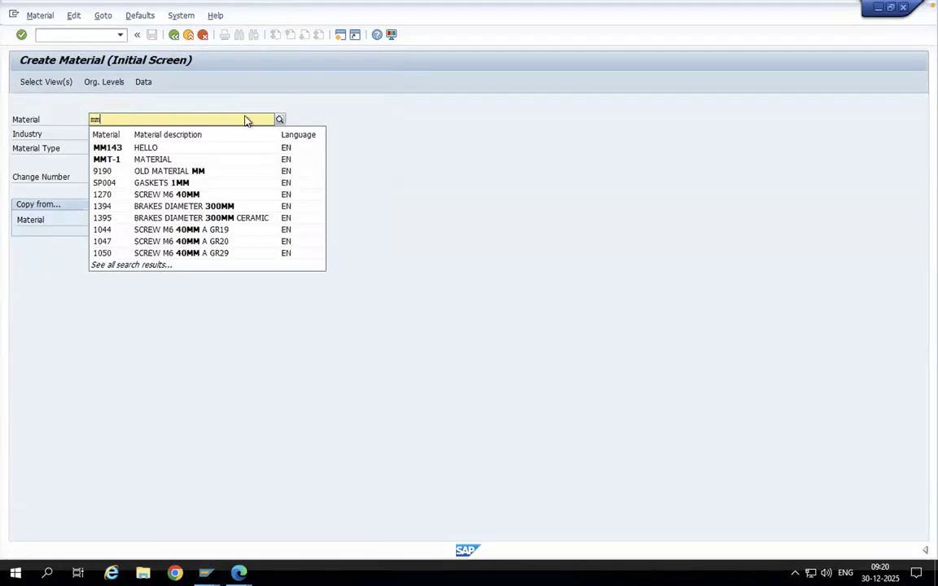
click(393, 131)
click(270, 134)
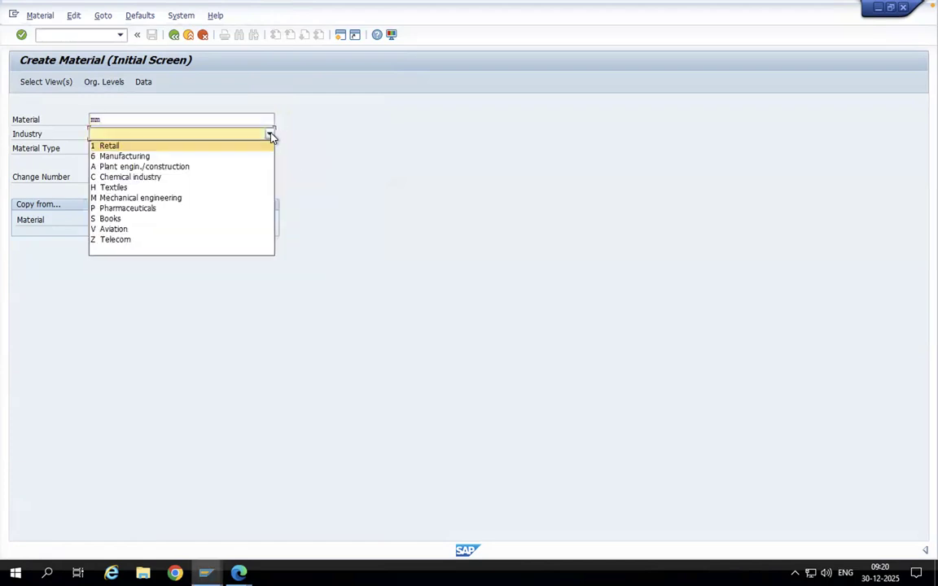
click(236, 156)
click(270, 151)
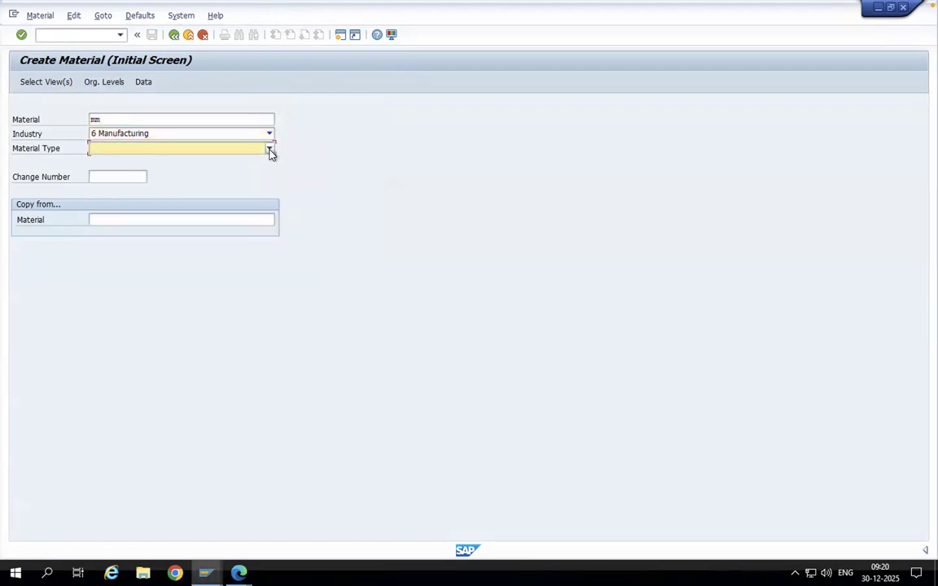
key(h)
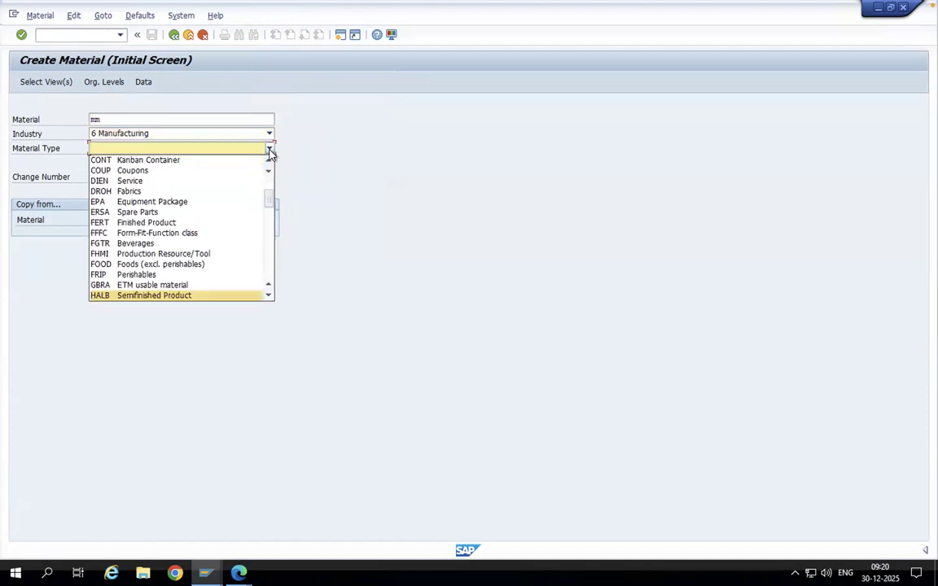
click(187, 298)
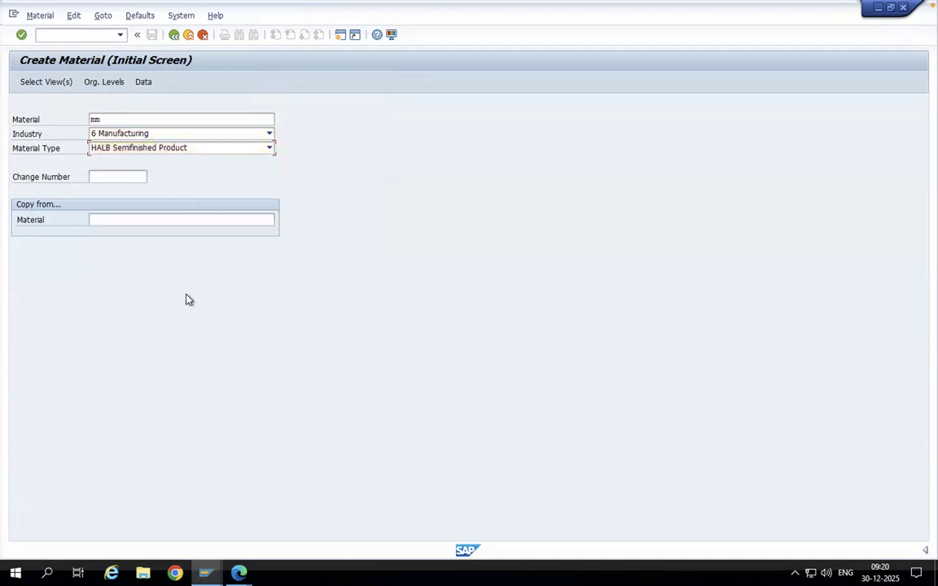
Proceed through the view selection to the basic data of the new material.
key(Return)
click(198, 173)
key(Return)
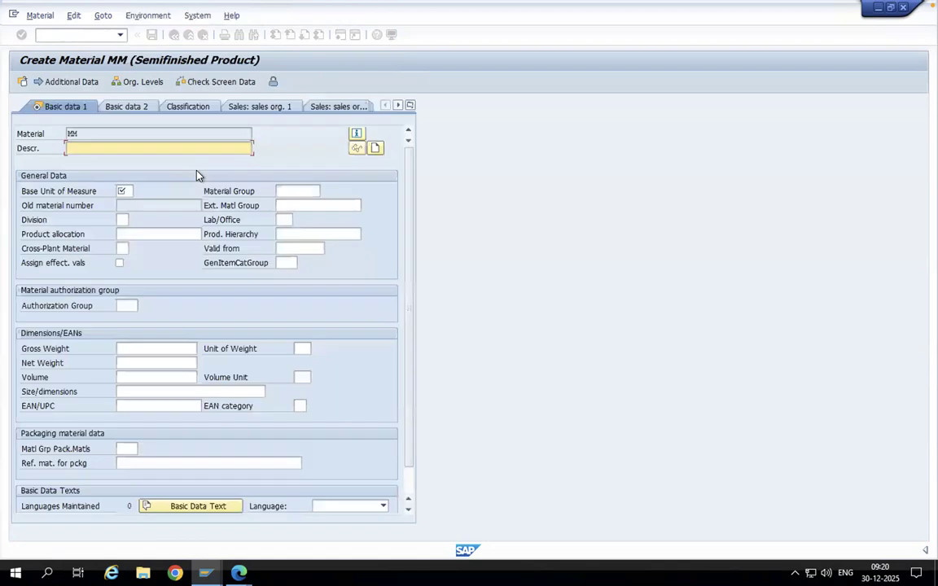
Look up the available base units of measure and choose No. (Numbers) for material MM.
click(121, 190)
click(138, 192)
scroll(186, 440, down, 1)
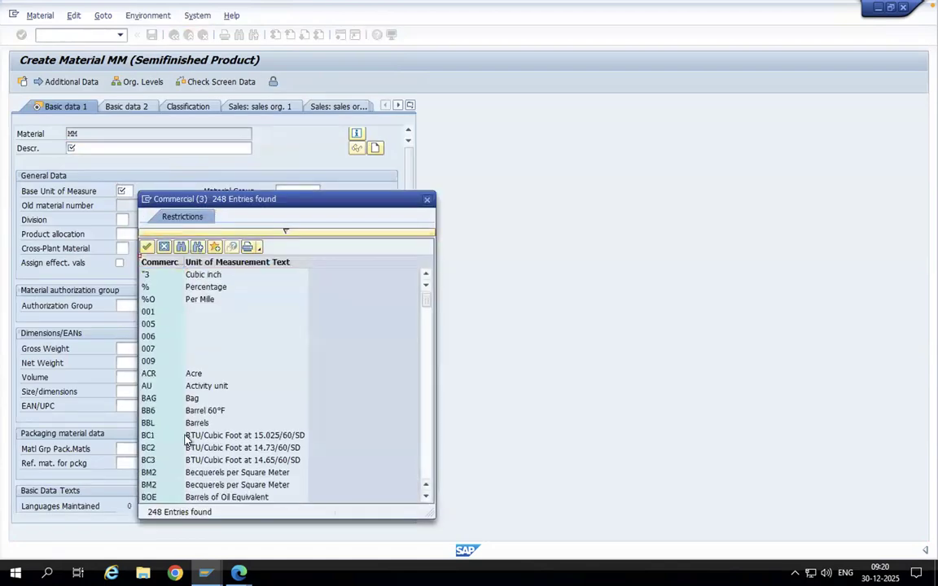
scroll(186, 440, down, 10)
scroll(186, 440, down, 9)
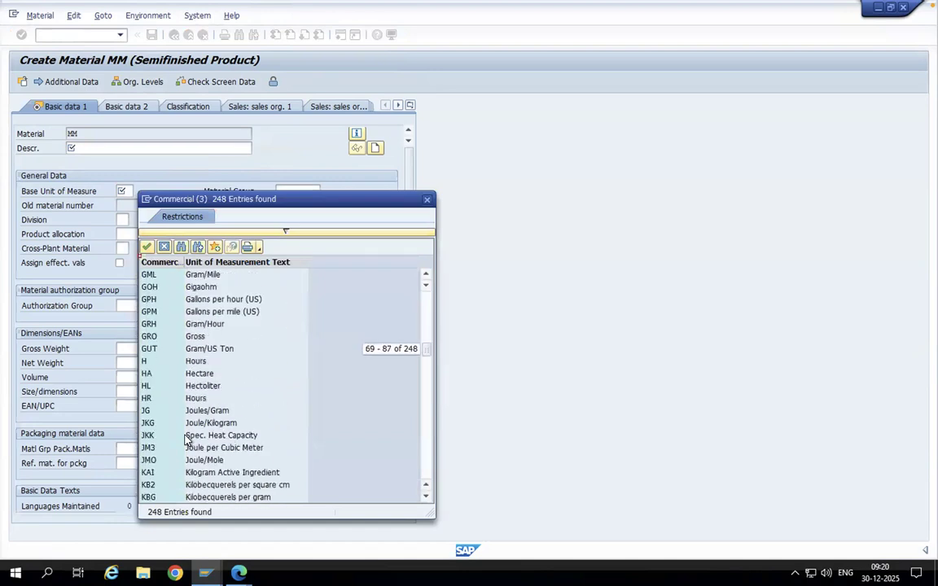
scroll(186, 440, down, 5)
scroll(187, 440, down, 9)
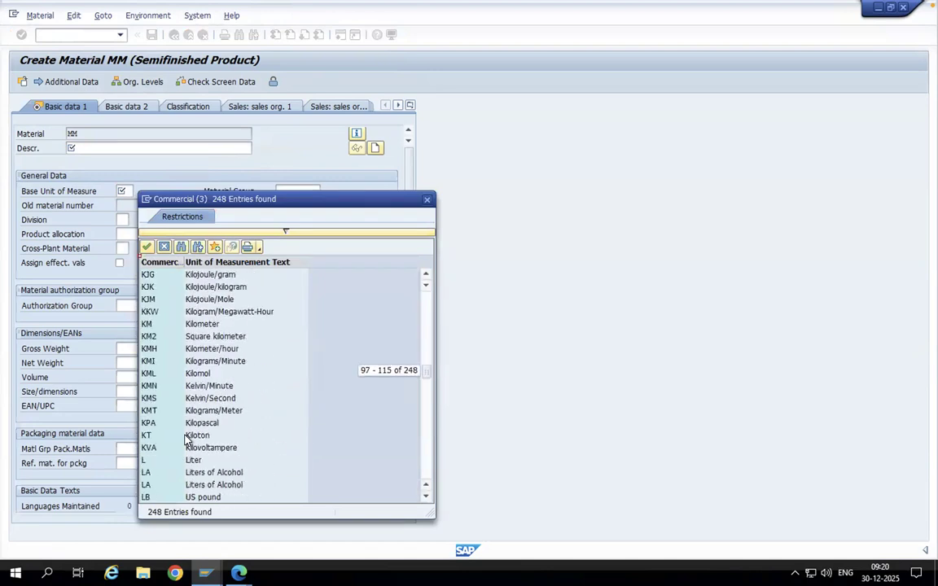
scroll(187, 439, down, 7)
scroll(186, 440, down, 14)
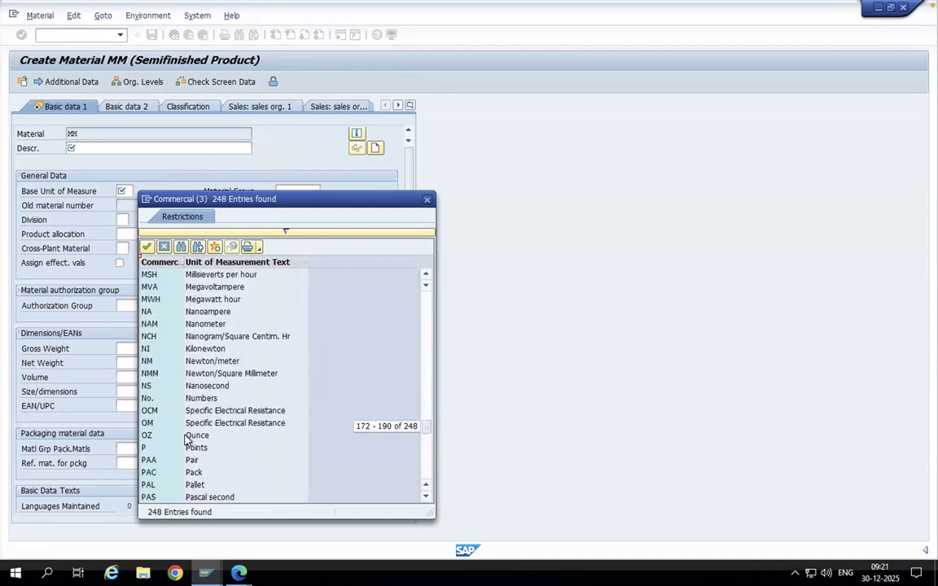
click(197, 402)
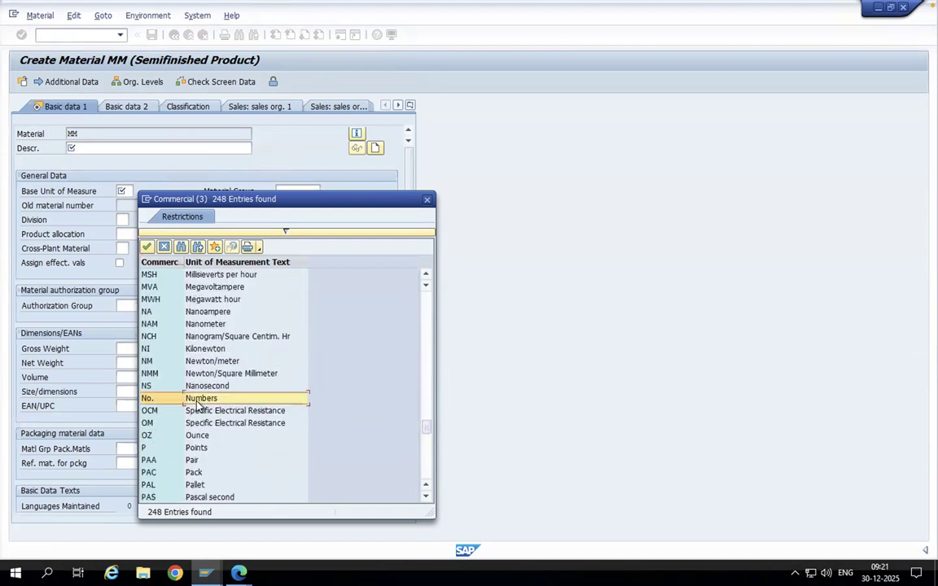
double_click(197, 402)
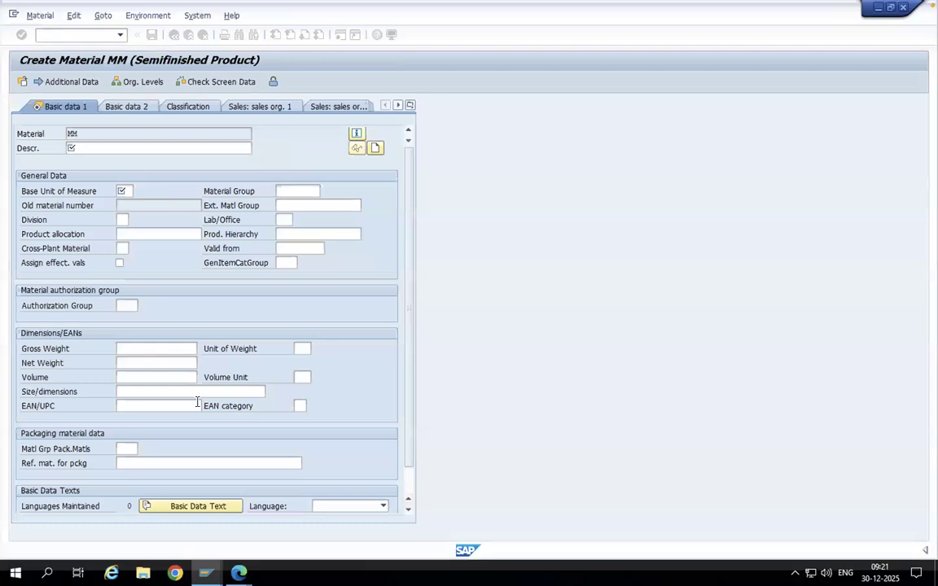